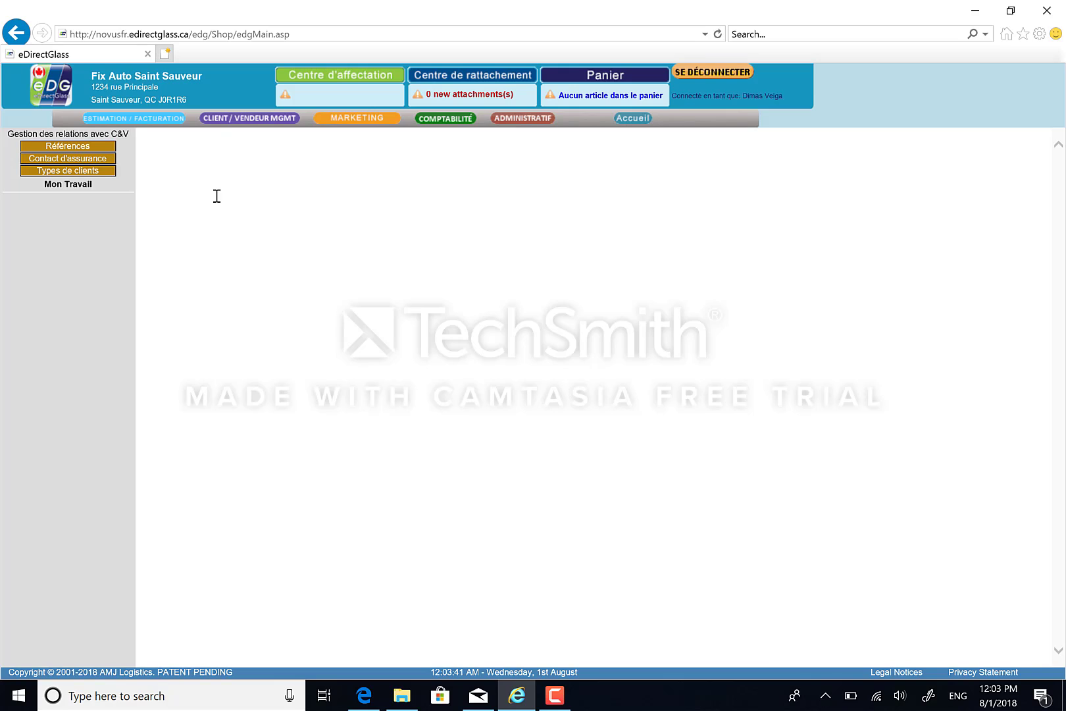
Go to Contact d'assurance to show the 'Trouver un propriétaire existant' search form
left_click(93, 159)
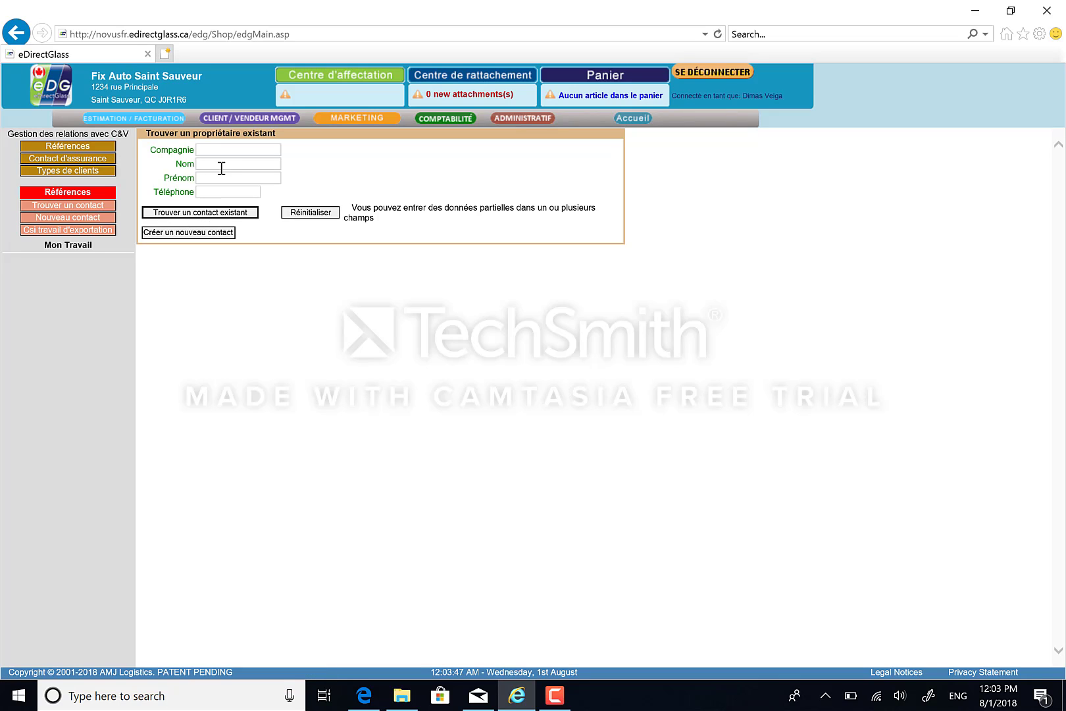
Create a new commercial contact with company 'videotron' and the contact's name
left_click(188, 235)
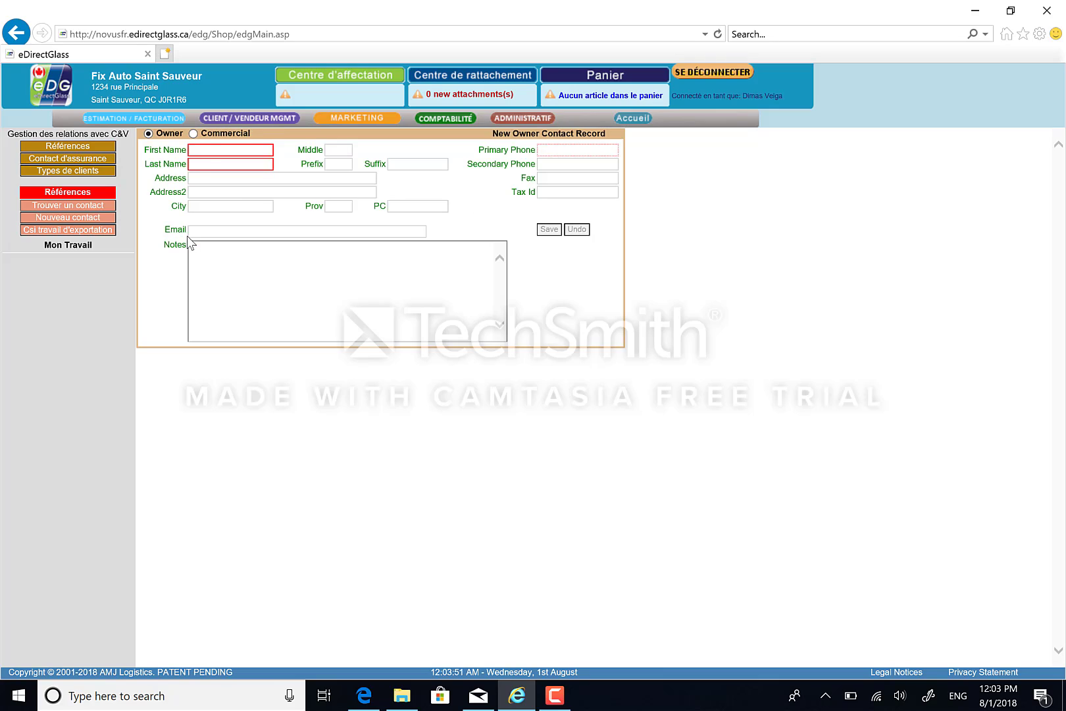
left_click(194, 134)
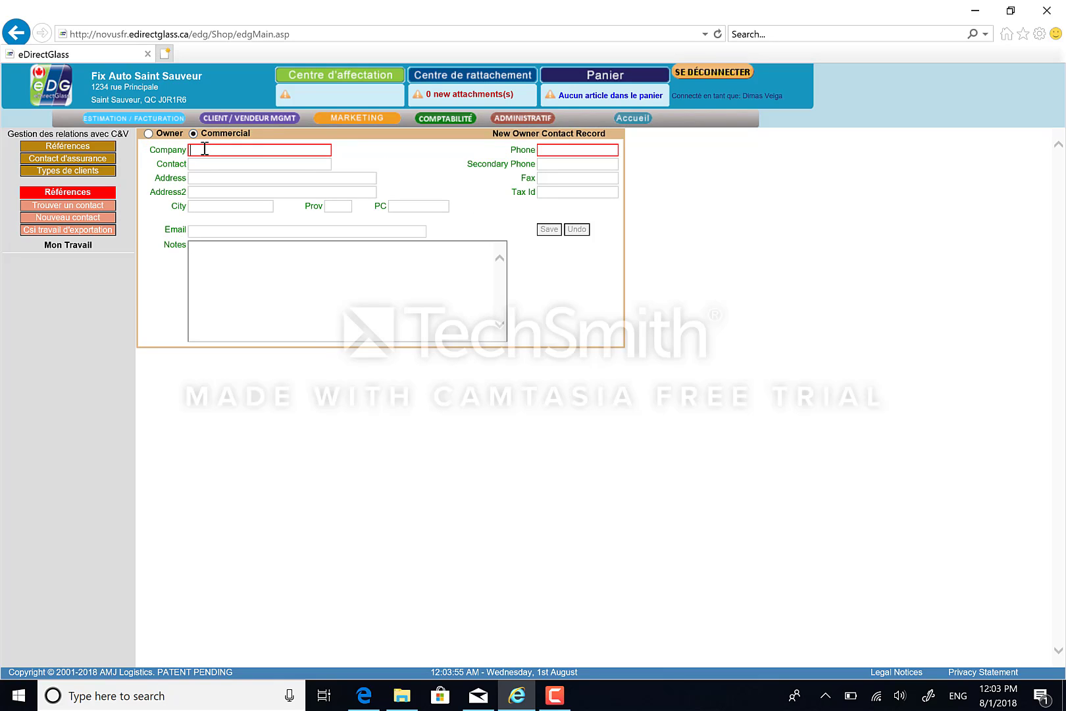
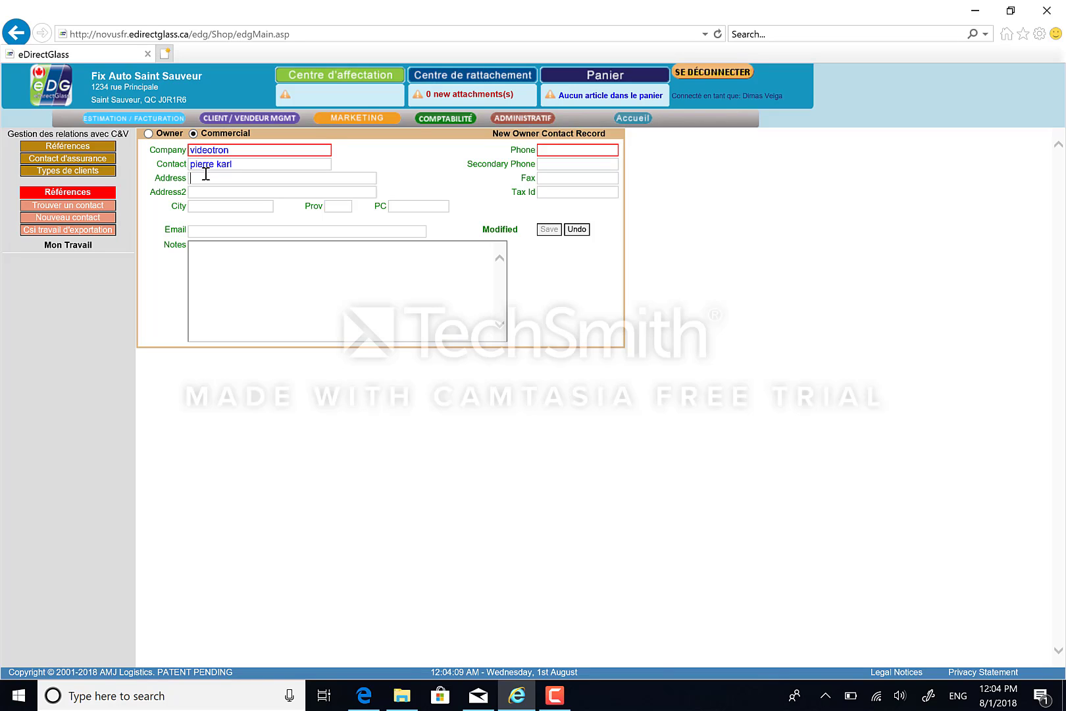
Fill in the contact's street address, city, province QC and postal code
left_click(205, 174)
left_click(327, 206)
type("QC")
left_click(392, 206)
type("h3")
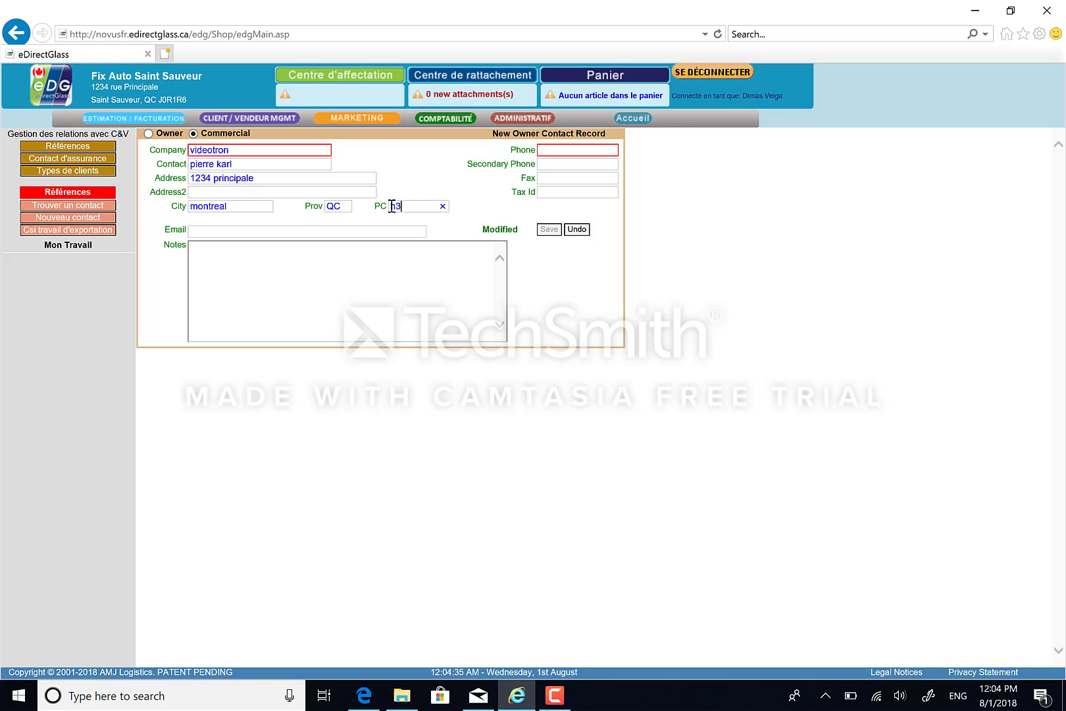
type("b1n4")
Enter the contact's phone number and e-mail address, then save the new record
left_click(547, 148)
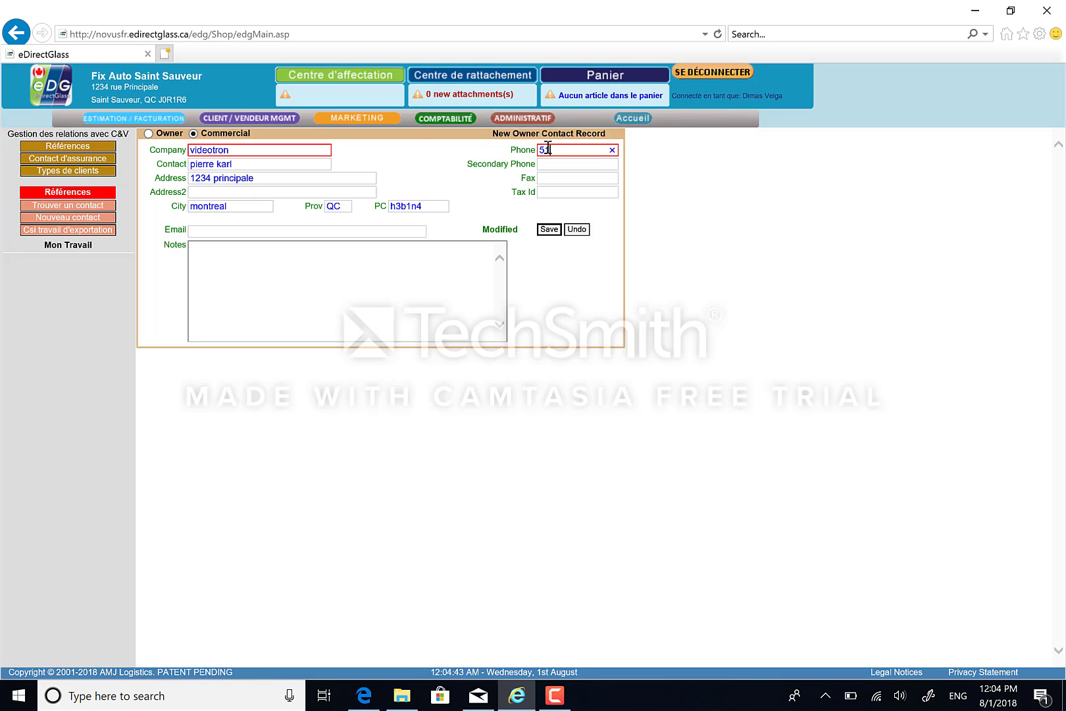
left_click(235, 227)
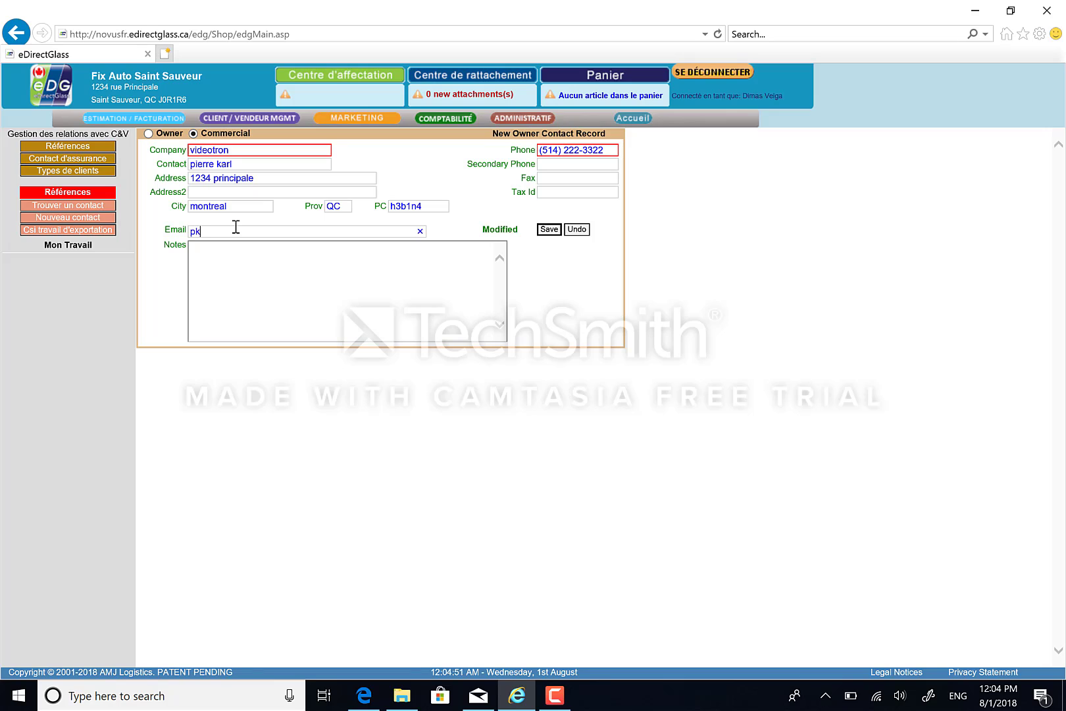
left_click(549, 230)
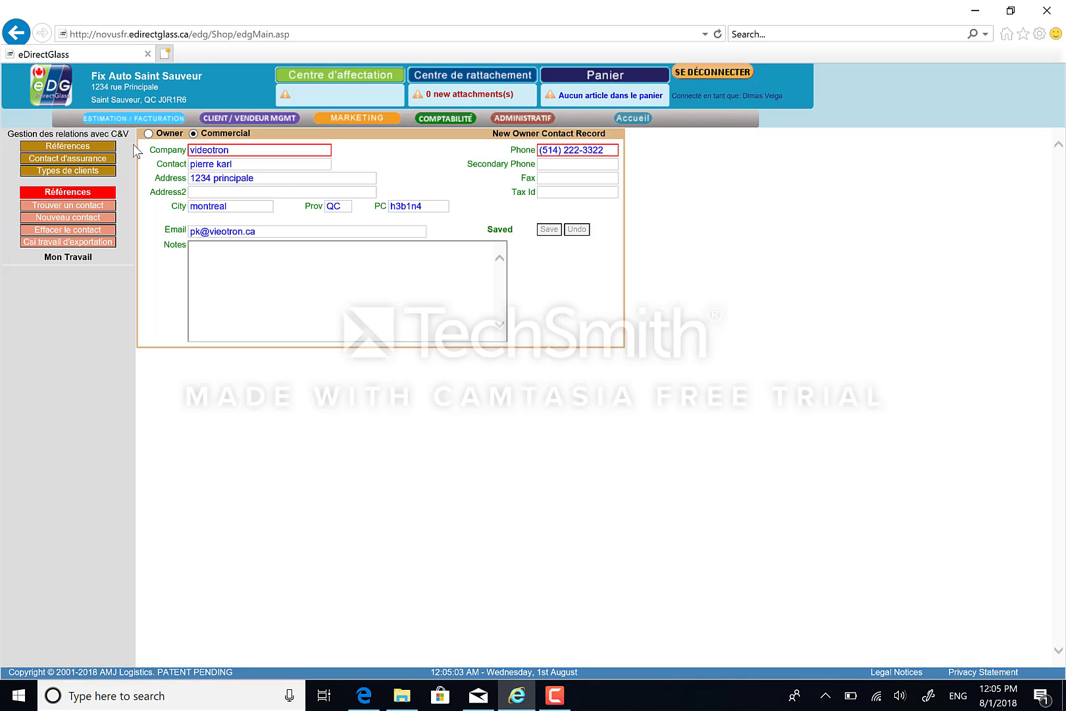
Search contacts by company 'videotr' and reopen the videotron record from the results
left_click(90, 147)
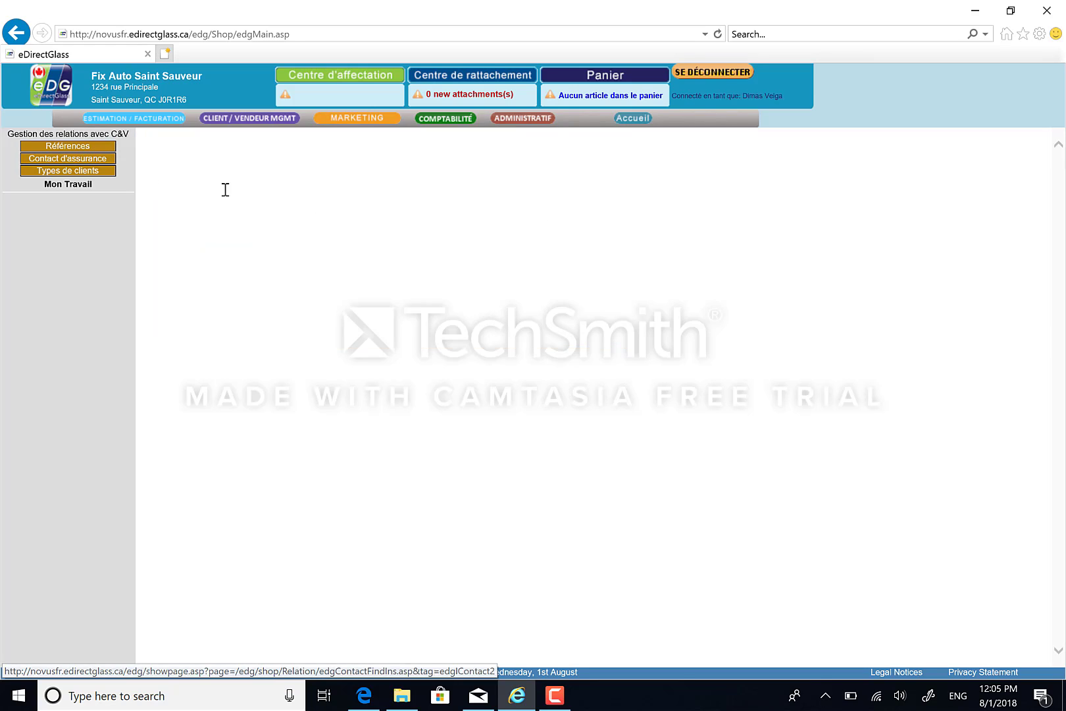
left_click(79, 149)
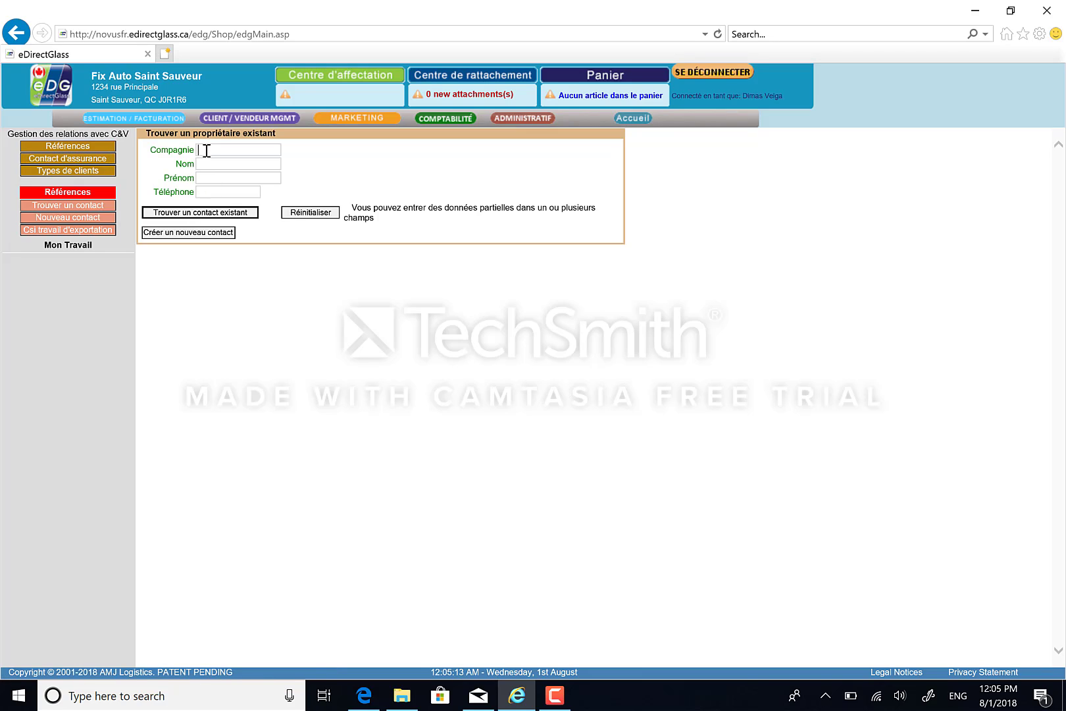
left_click(206, 150)
type("videotrm")
key("BackSpace")
left_click(200, 212)
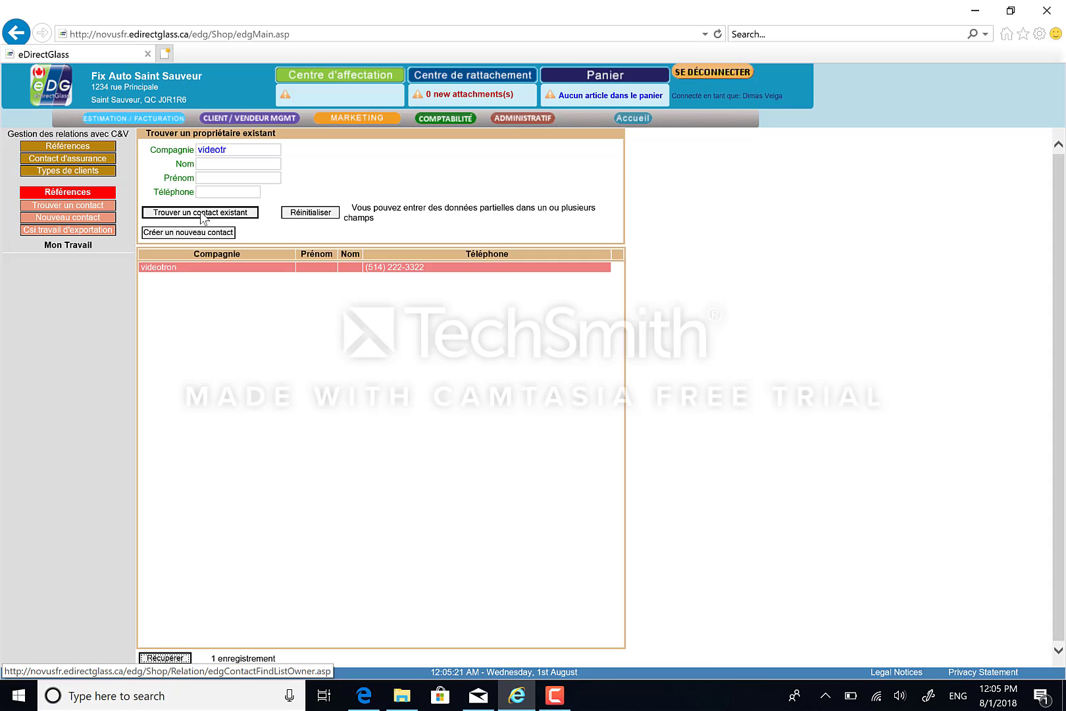
left_click(186, 268)
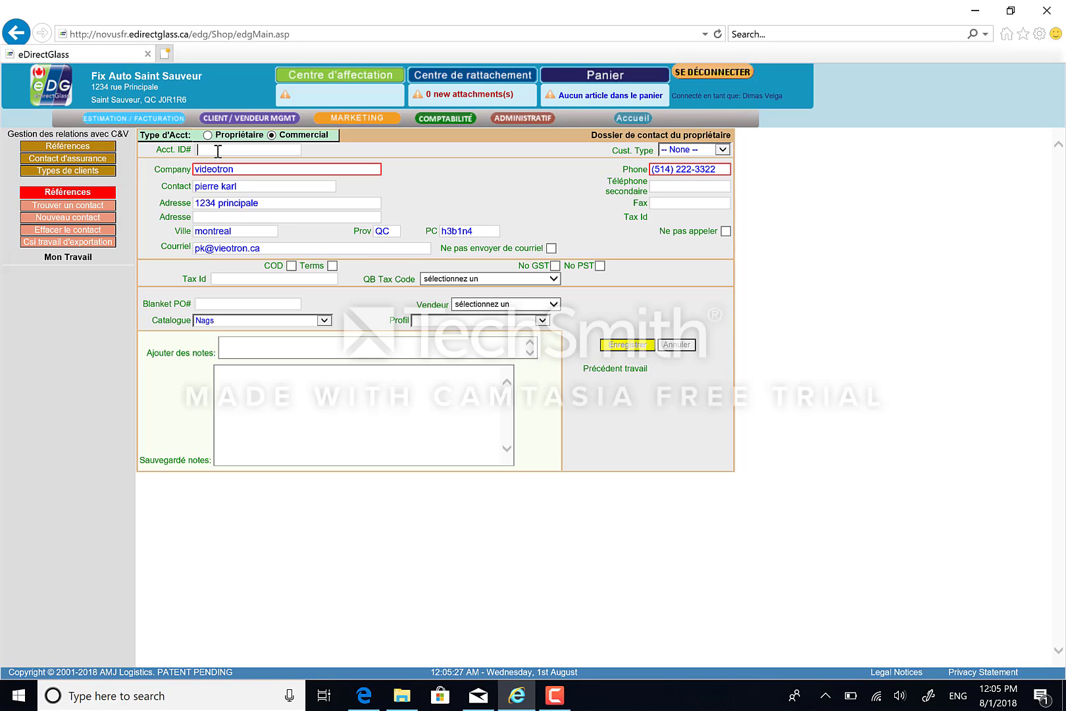
Leave the salesperson unset, keep Nags catalogue, and set pricing profile NAG minus 50 Percent
left_click(218, 152)
left_click(206, 304)
left_click(553, 304)
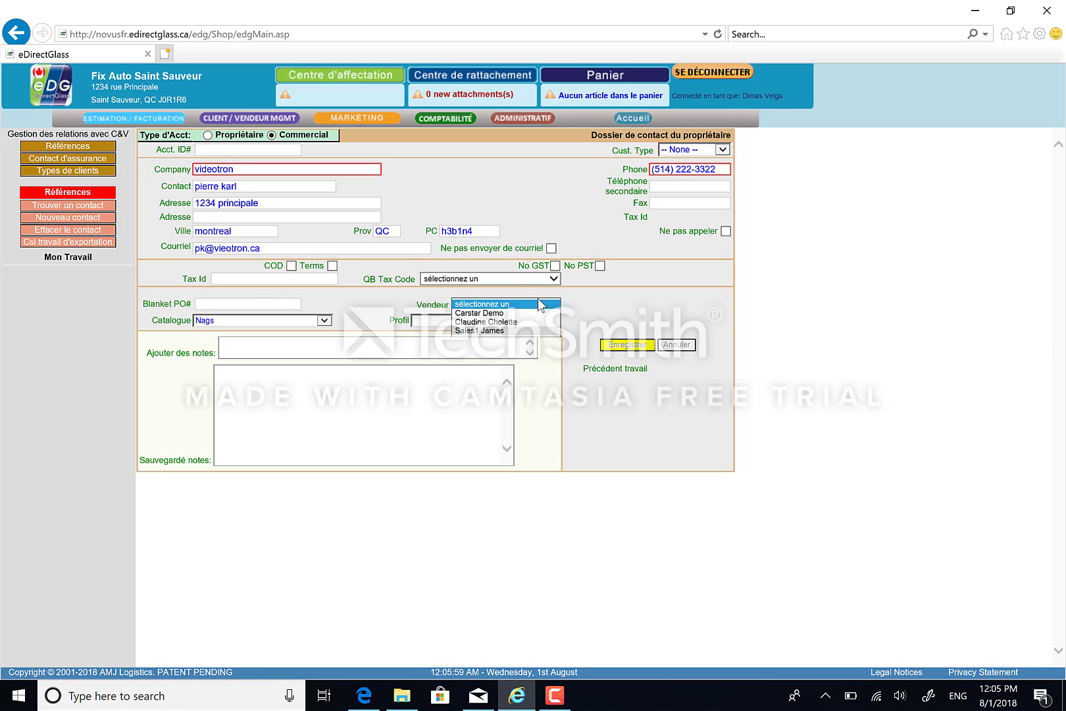
left_click(584, 310)
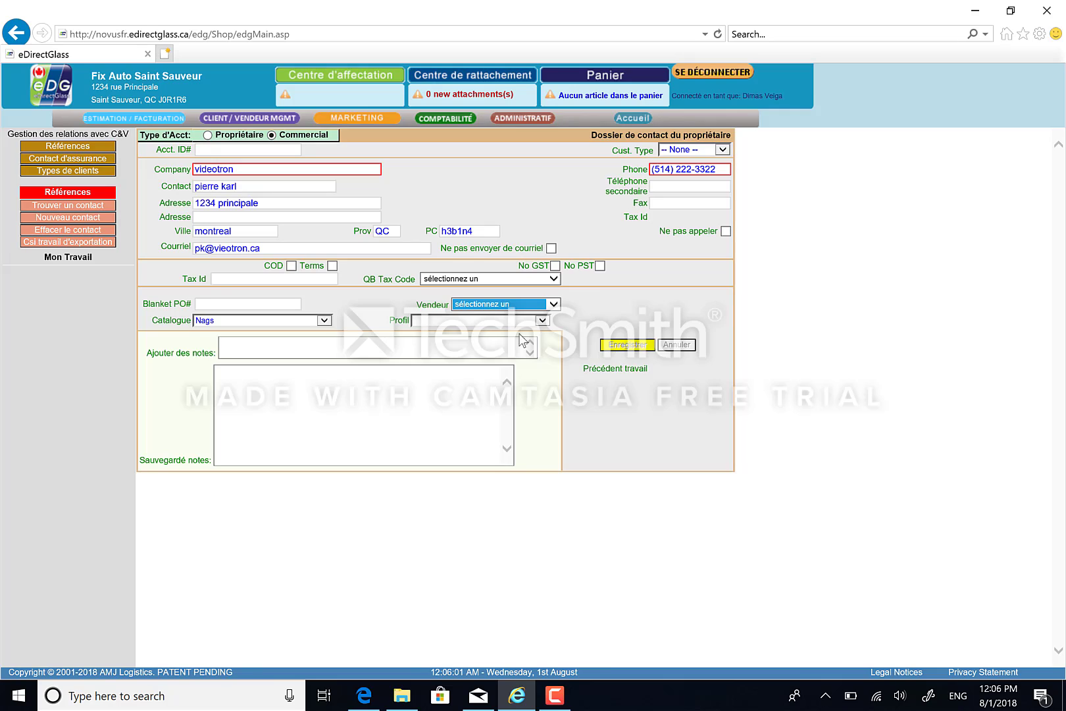
left_click(324, 320)
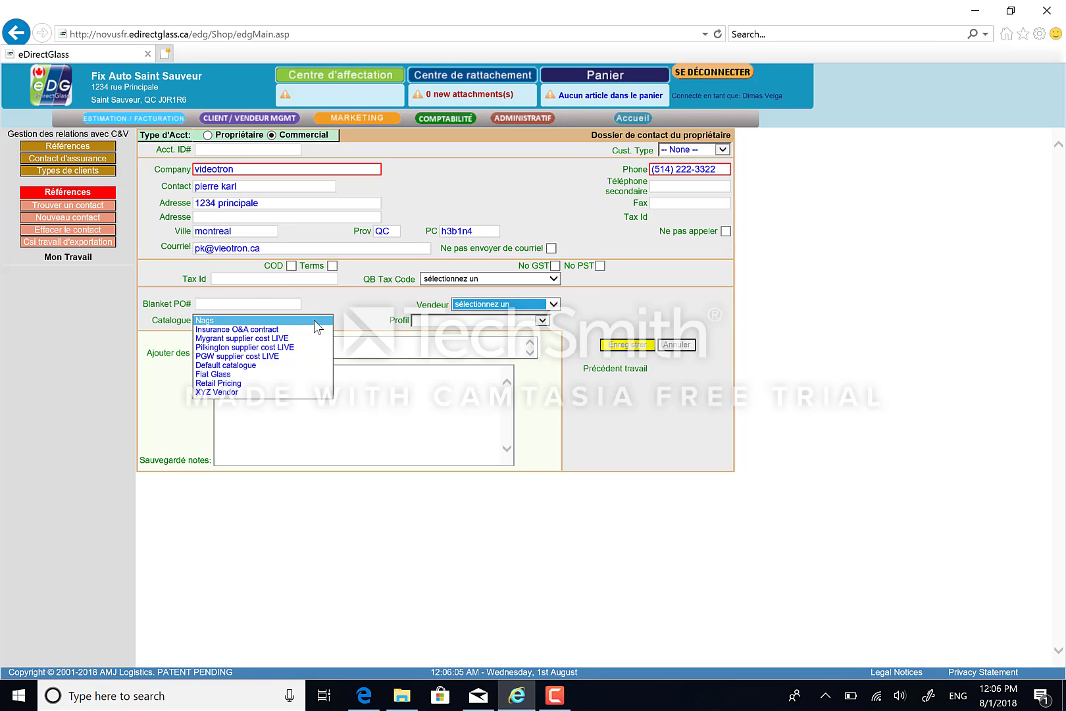
left_click(315, 321)
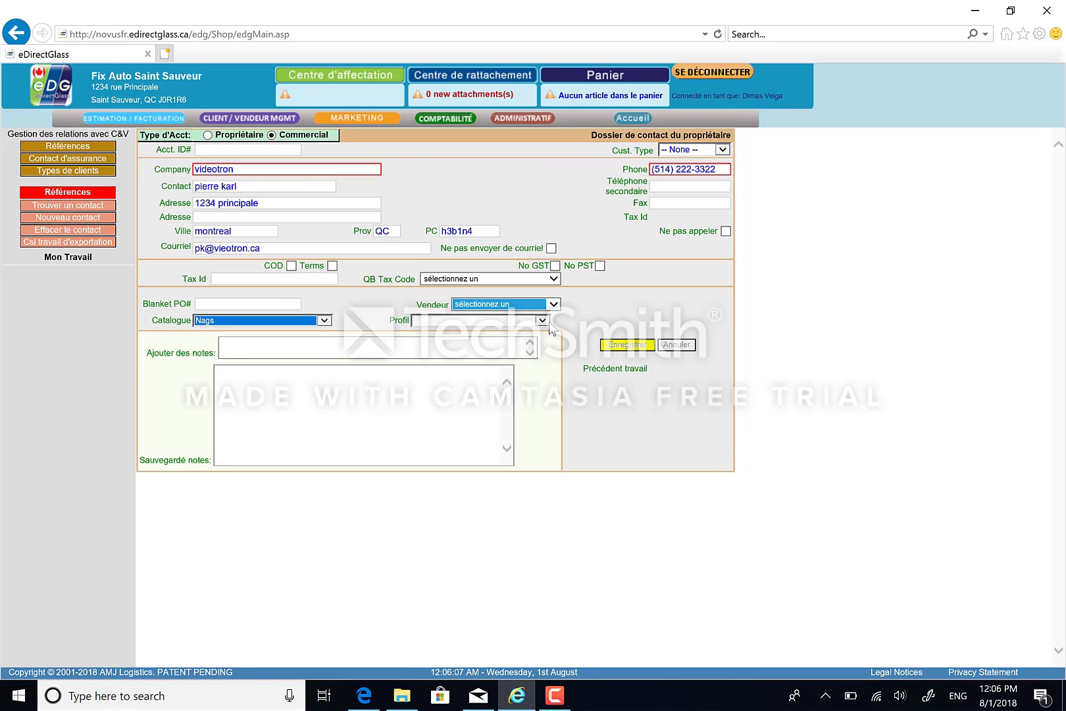
left_click(545, 321)
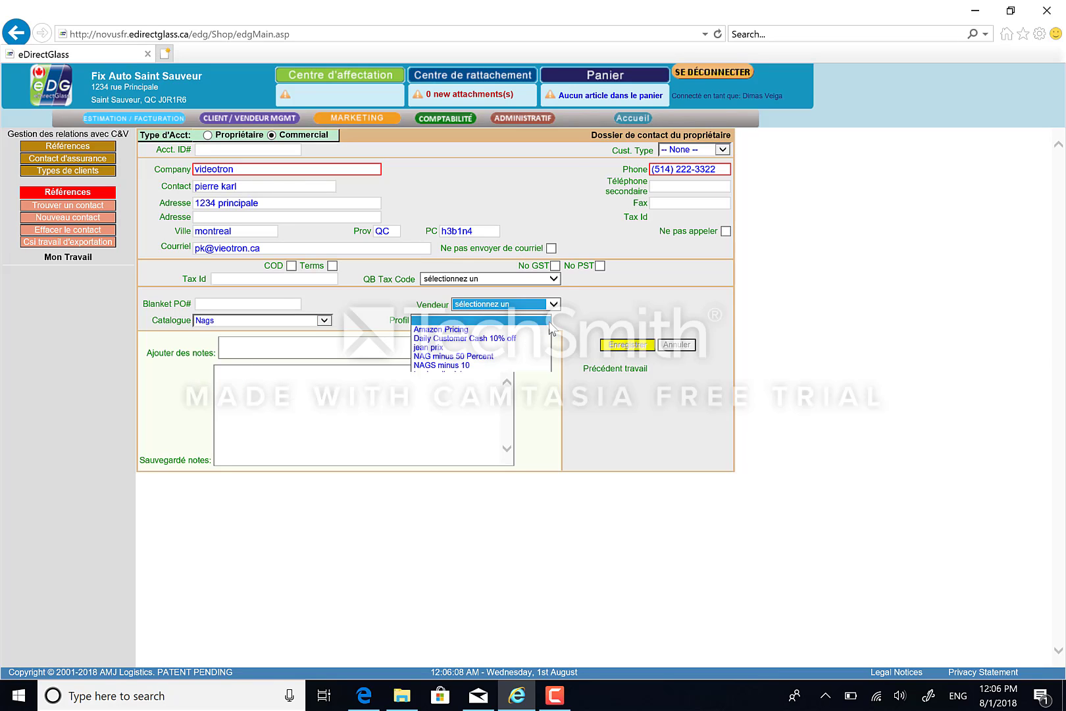
left_click(483, 357)
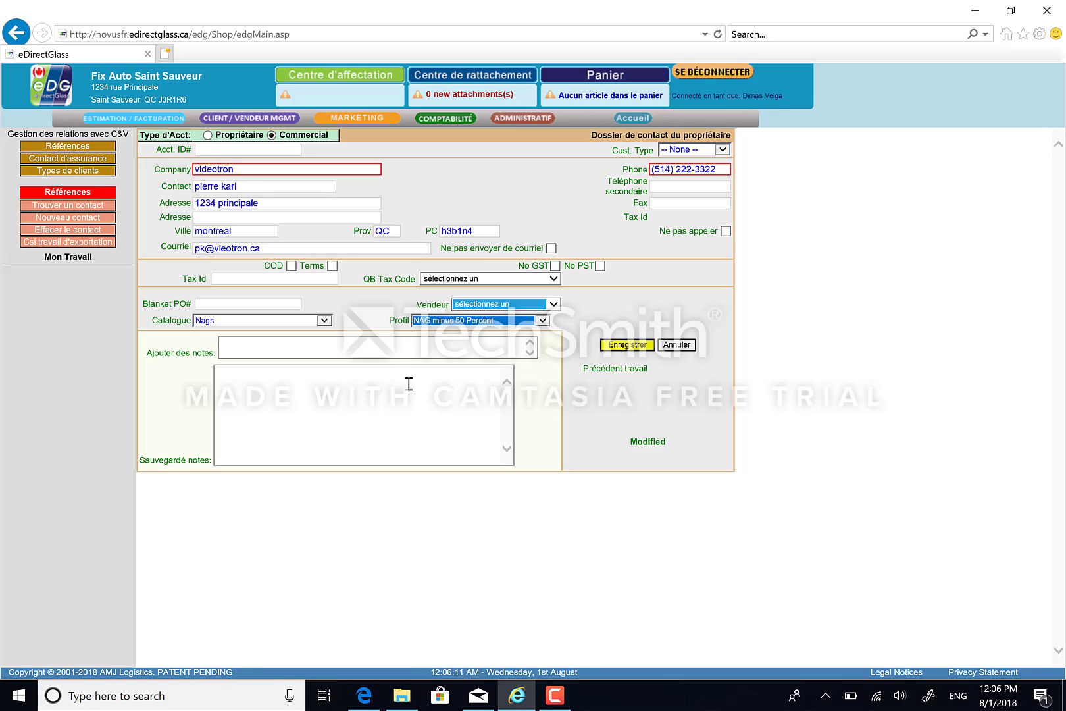
Add the dated note 'appeler trouver 24h avant' and save the videotron record
left_click(234, 357)
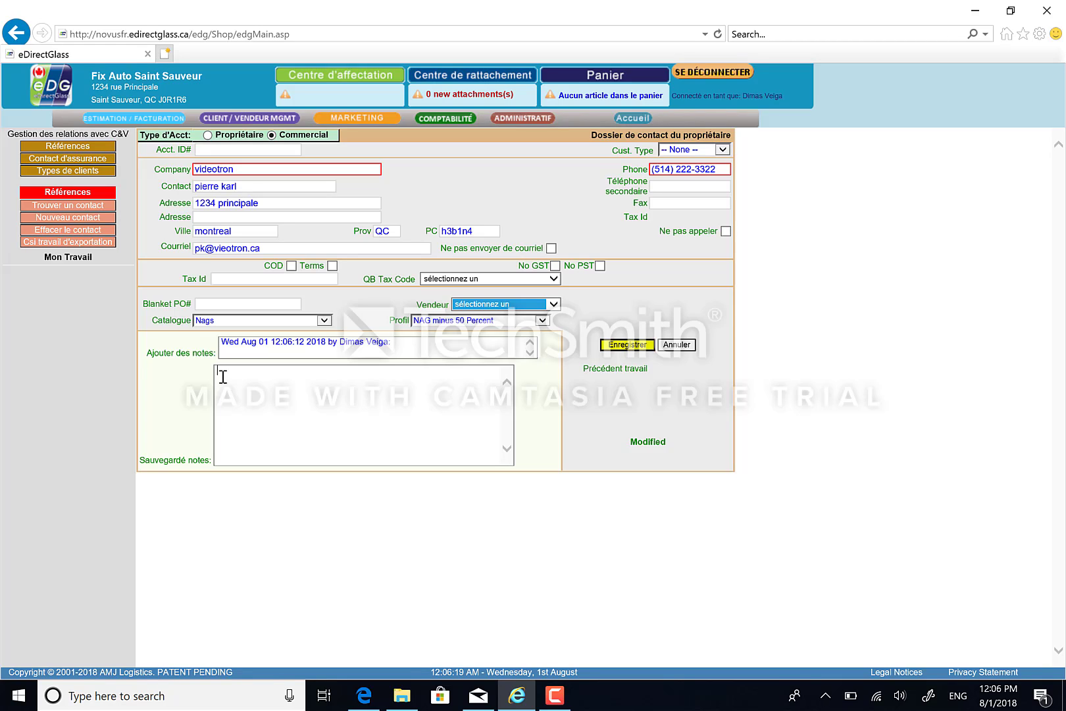
left_click(223, 377)
type("appeler trouver 24")
key("BackSpace")
type("h avant")
left_click(621, 344)
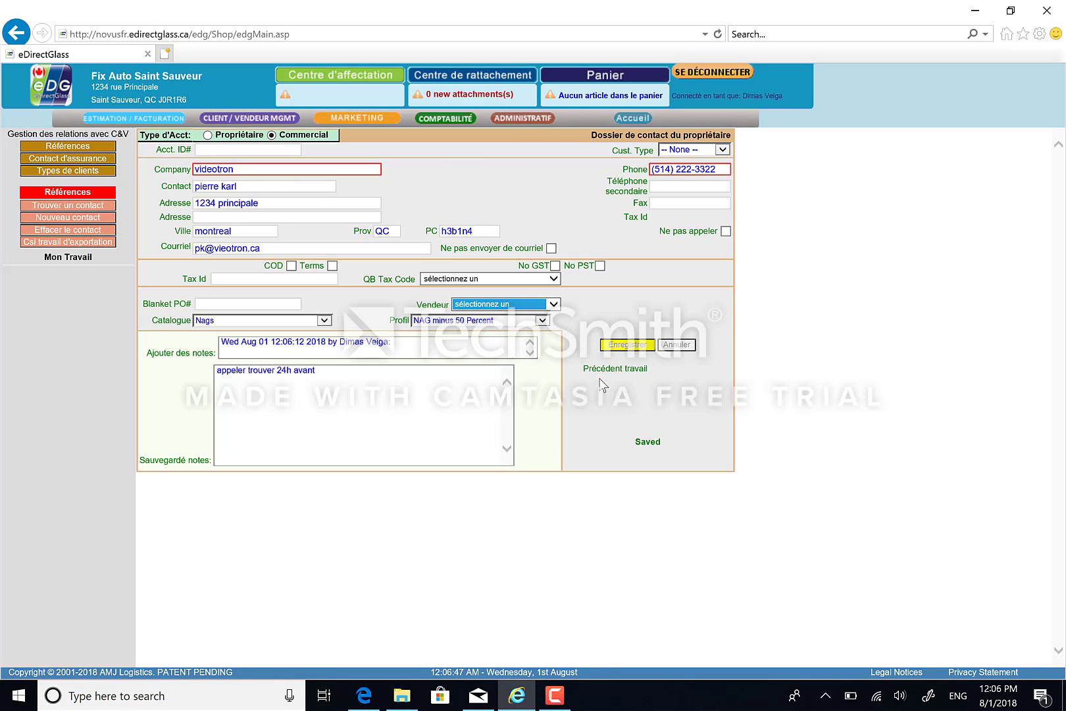
left_click(514, 500)
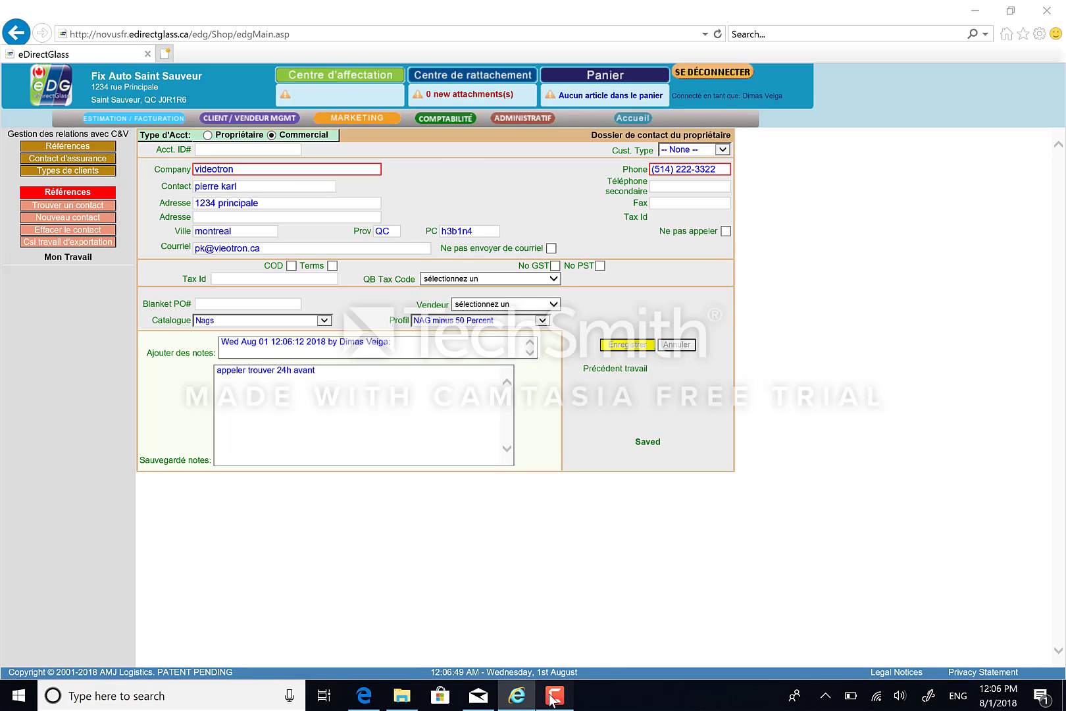